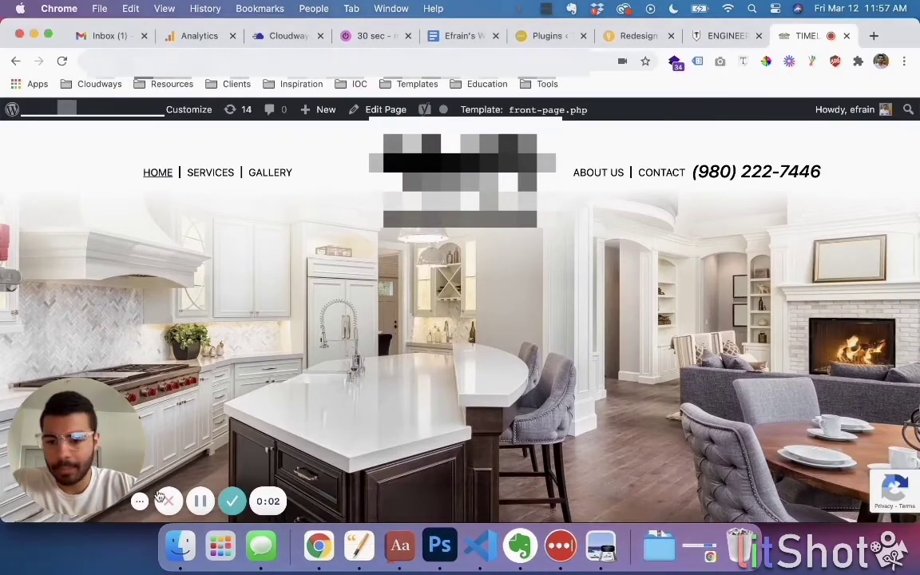
# Inspect the reCAPTCHA badge in the page's lower-right corner with Chrome DevTools
pyautogui.click(140, 500)
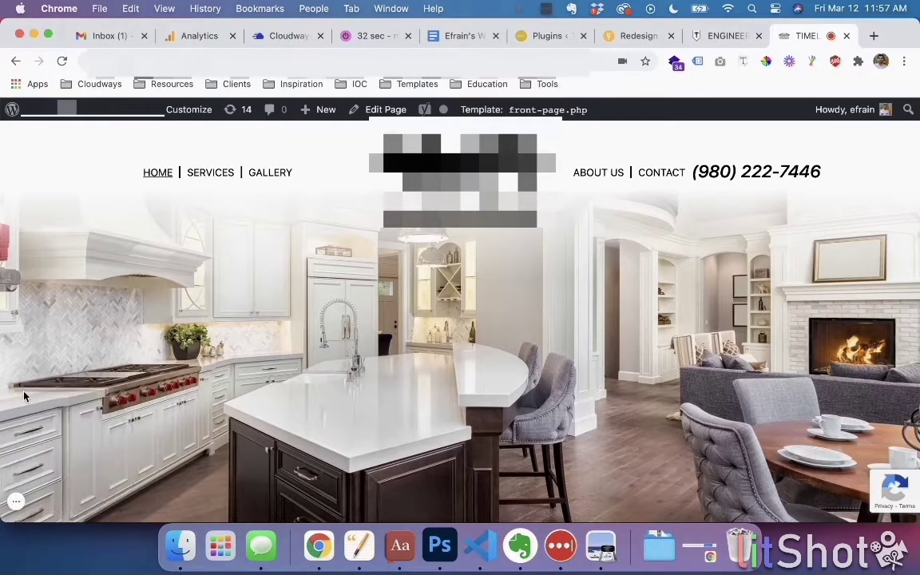
pyautogui.moveTo(893, 489)
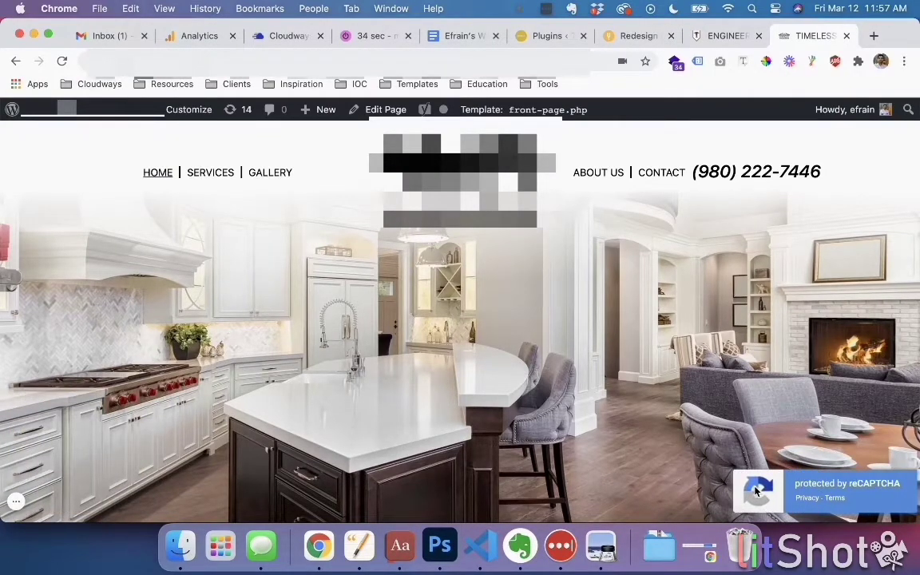
pyautogui.rightClick(756, 491)
pyautogui.click(615, 462)
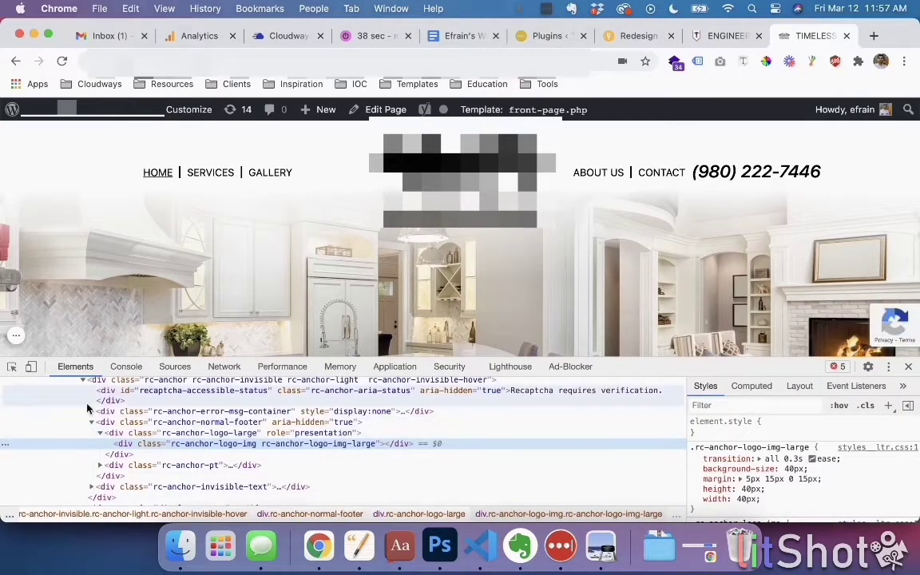
pyautogui.click(12, 366)
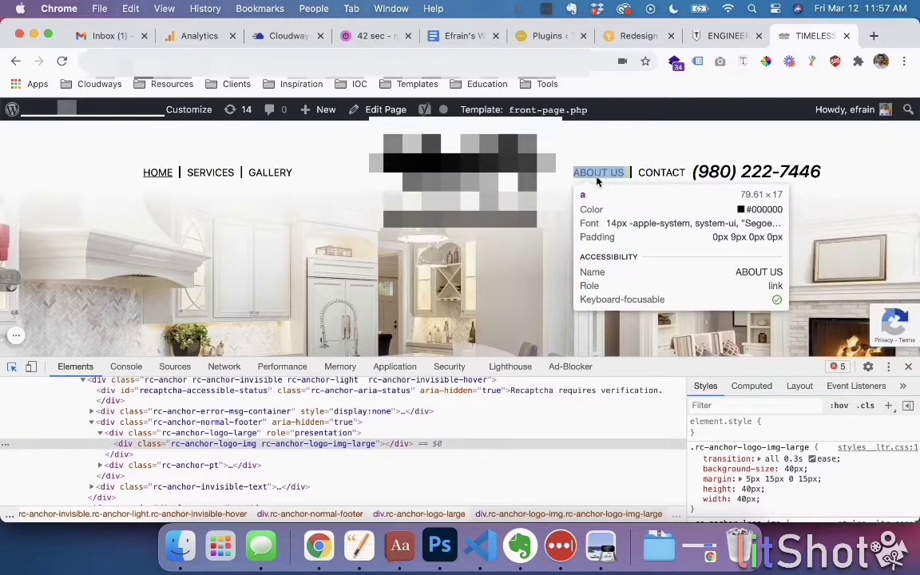
pyautogui.click(278, 168)
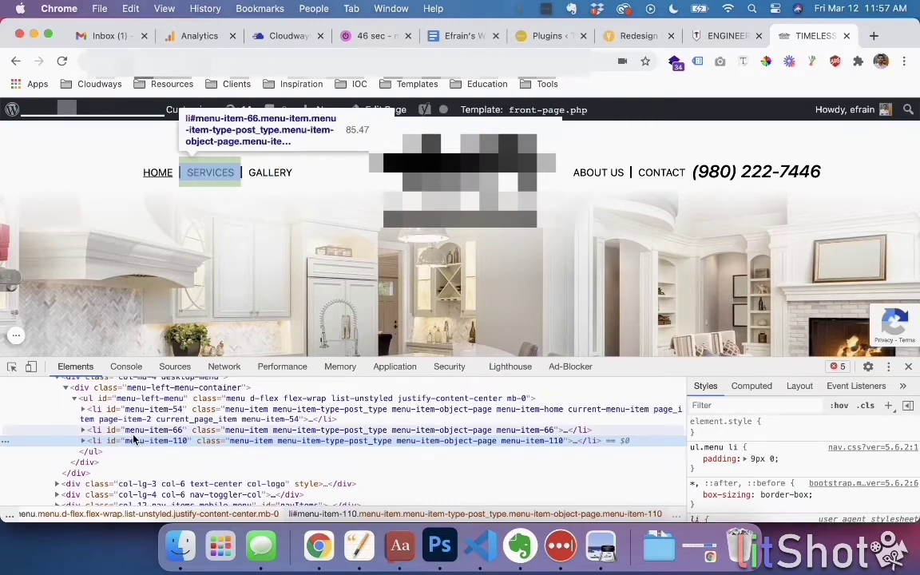
pyautogui.click(12, 366)
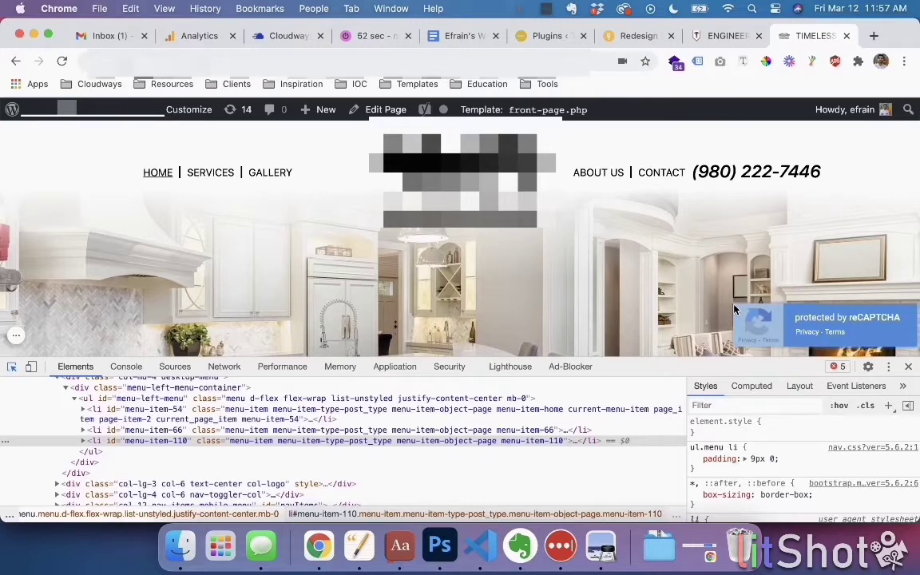
pyautogui.click(735, 310)
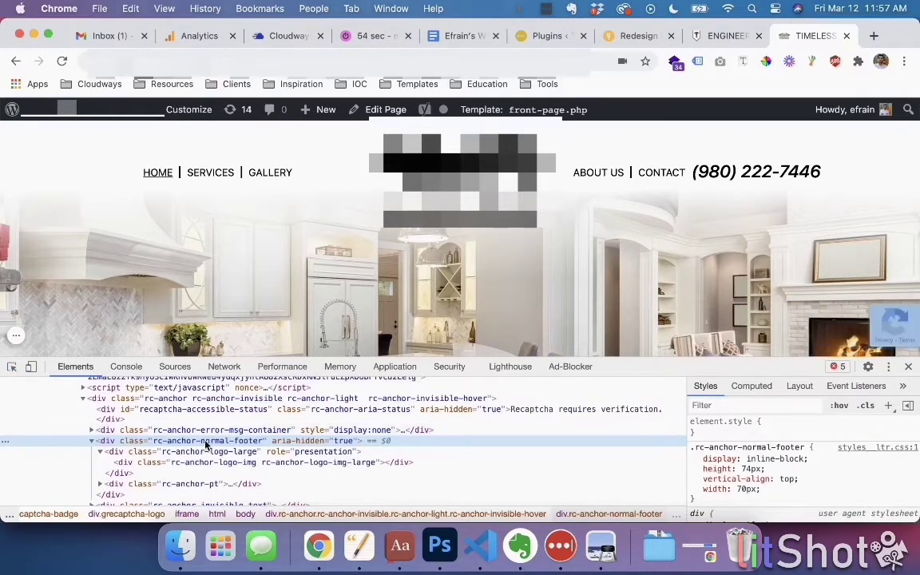
pyautogui.scroll(1, 206, 444)
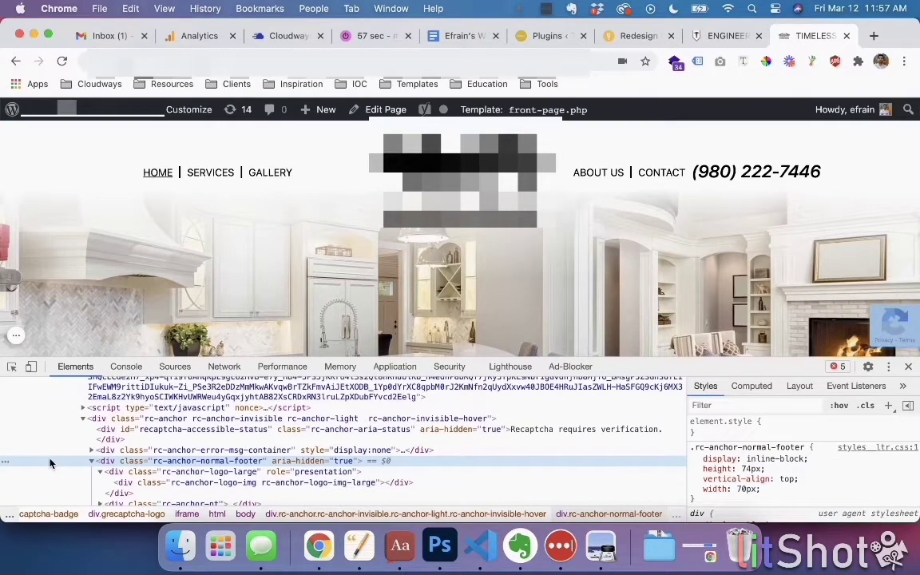
pyautogui.press('Left')
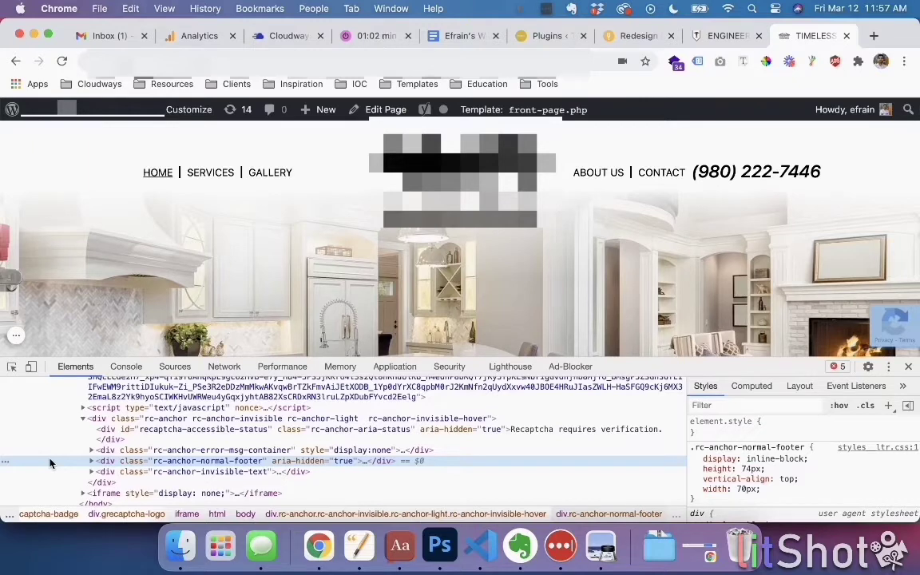
pyautogui.press('Right')
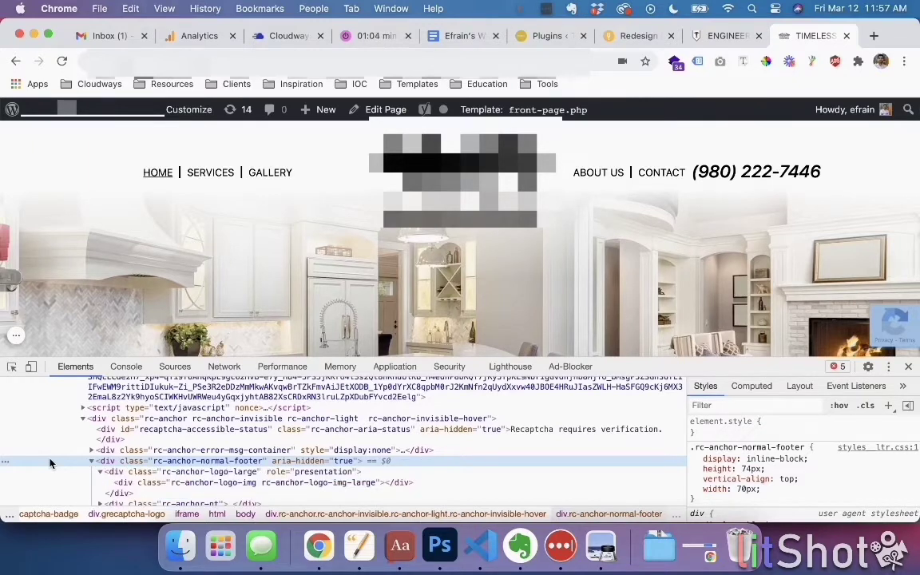
pyautogui.press('Left')
pyautogui.press('Up')
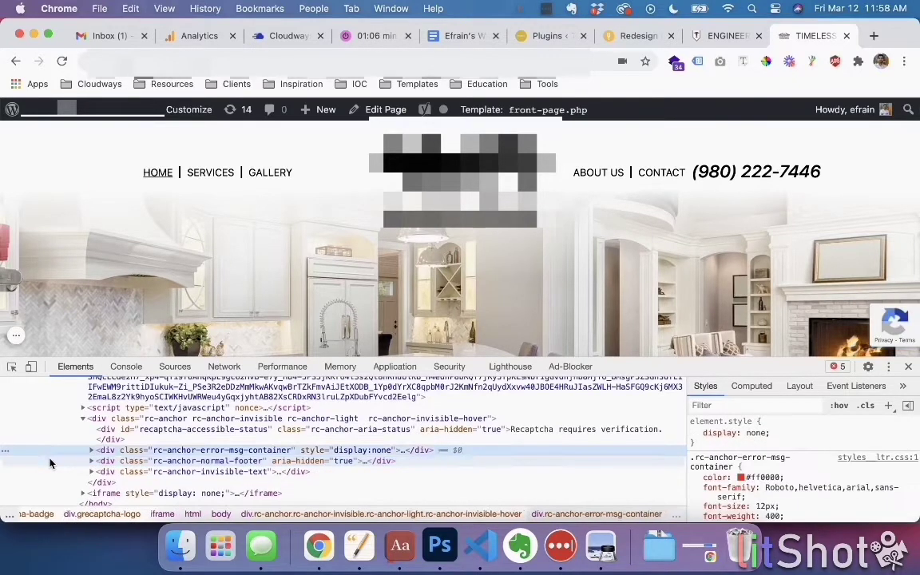
pyautogui.press('Left')
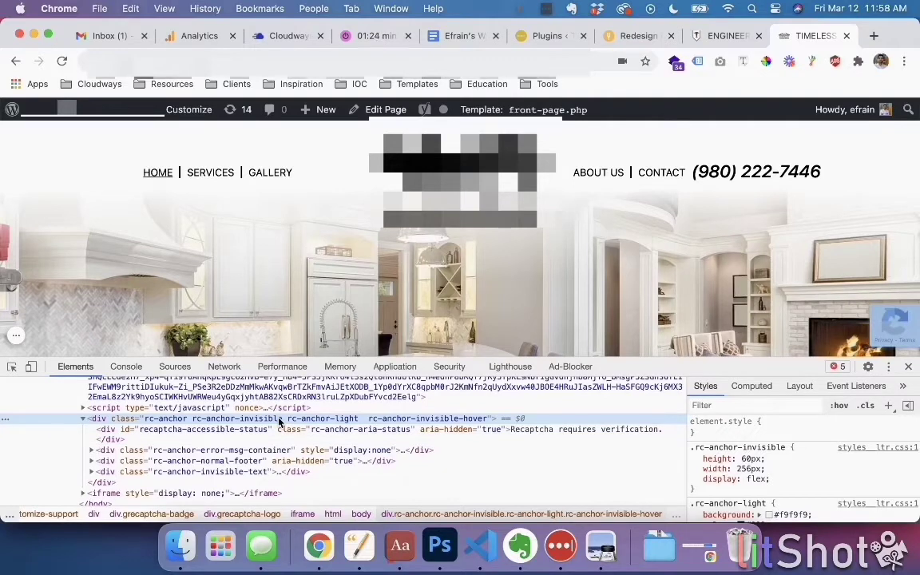
# Climb the element tree from the logo up to the div.grecaptcha-badge container and select it
pyautogui.press('Up')
pyautogui.press('Up')
pyautogui.press('Up')
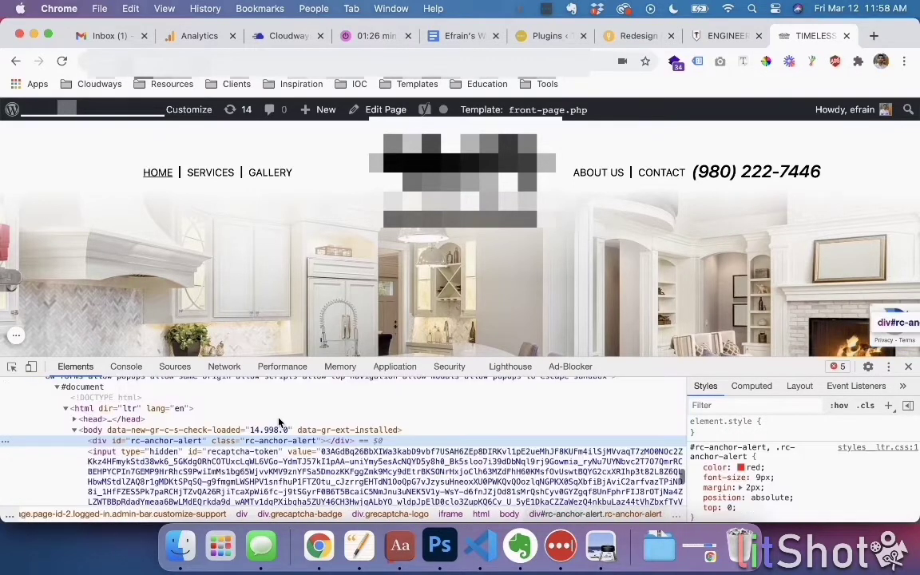
pyautogui.press('Up')
pyautogui.press('Up')
pyautogui.press('Up')
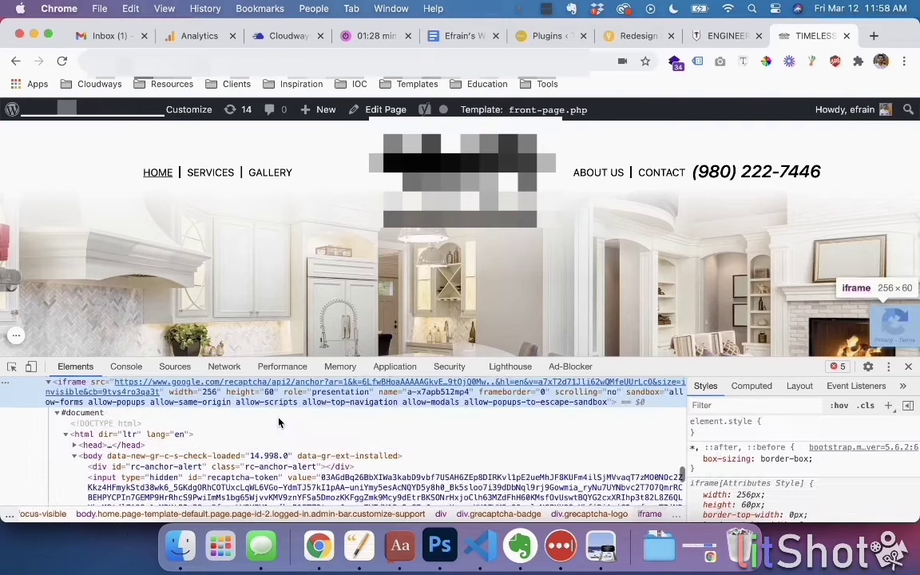
pyautogui.press('Up')
pyautogui.press('Up')
pyautogui.press('Up')
pyautogui.press('Up')
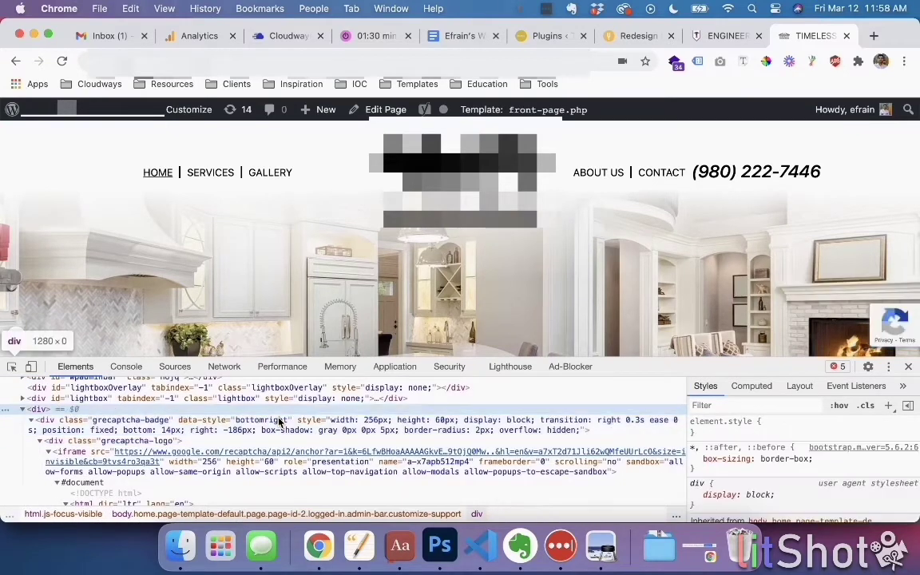
pyautogui.press('Up')
pyautogui.press('Down')
pyautogui.click(279, 421)
# Check the badge's parent element, then settle back on the grecaptcha-badge div with its inline styles
pyautogui.press('Up')
pyautogui.press('Up')
pyautogui.press('Down')
pyautogui.press('Up')
pyautogui.press('Down')
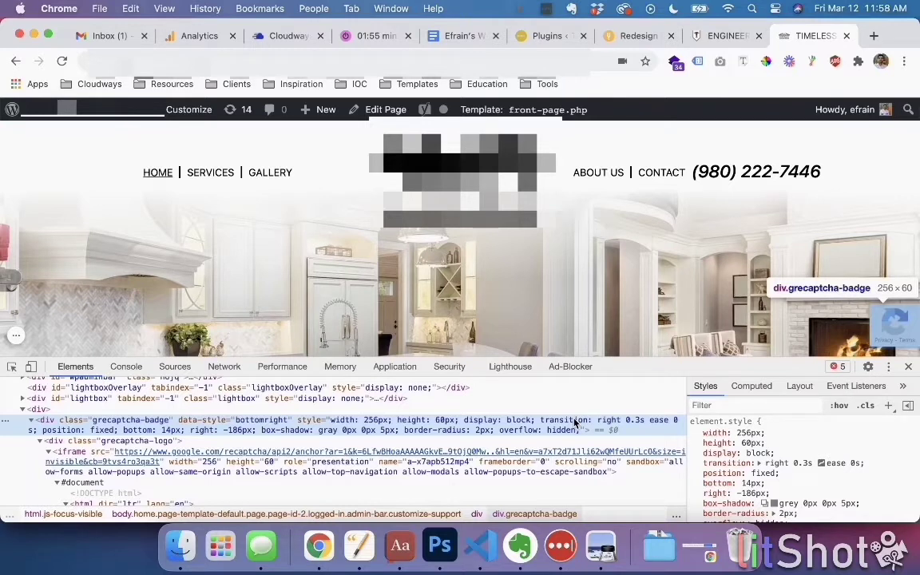
# Give the .grecaptcha-badge rule display: none !important so the badge disappears from the page
pyautogui.click(31, 420)
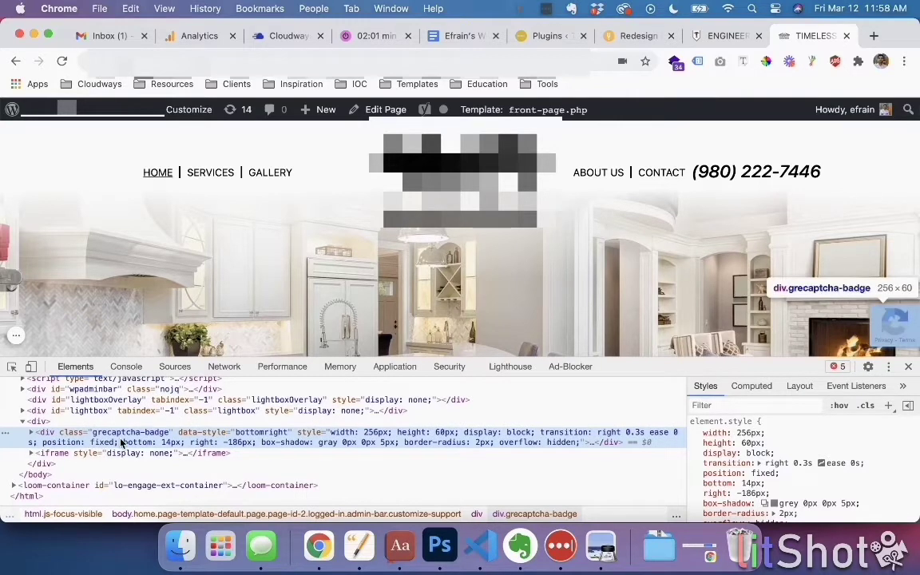
pyautogui.press('Right')
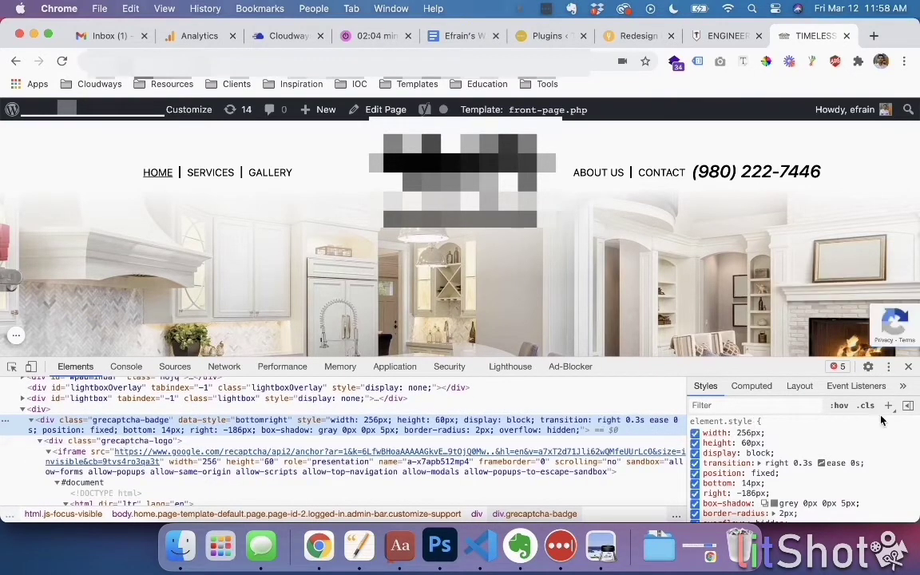
pyautogui.click(889, 407)
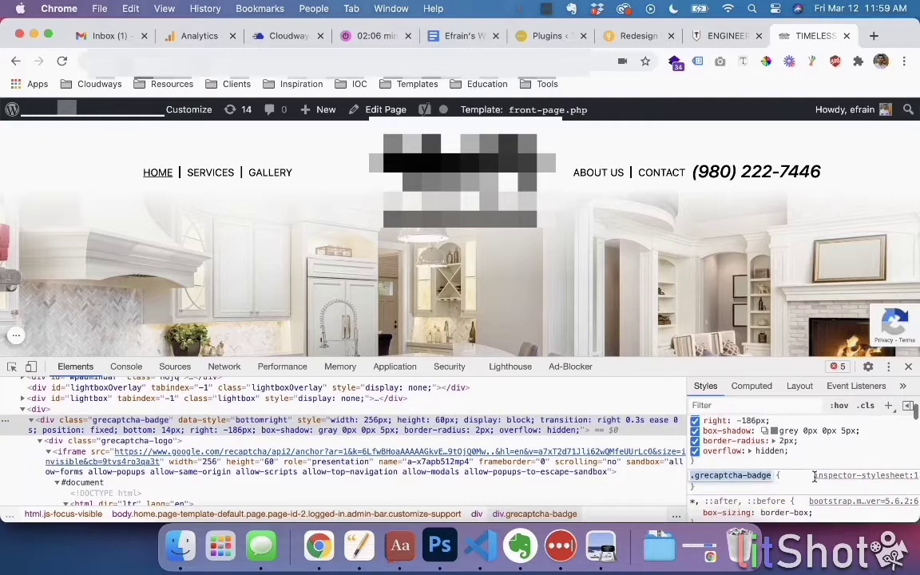
pyautogui.click(755, 495)
pyautogui.write('dis')
pyautogui.press('Tab')
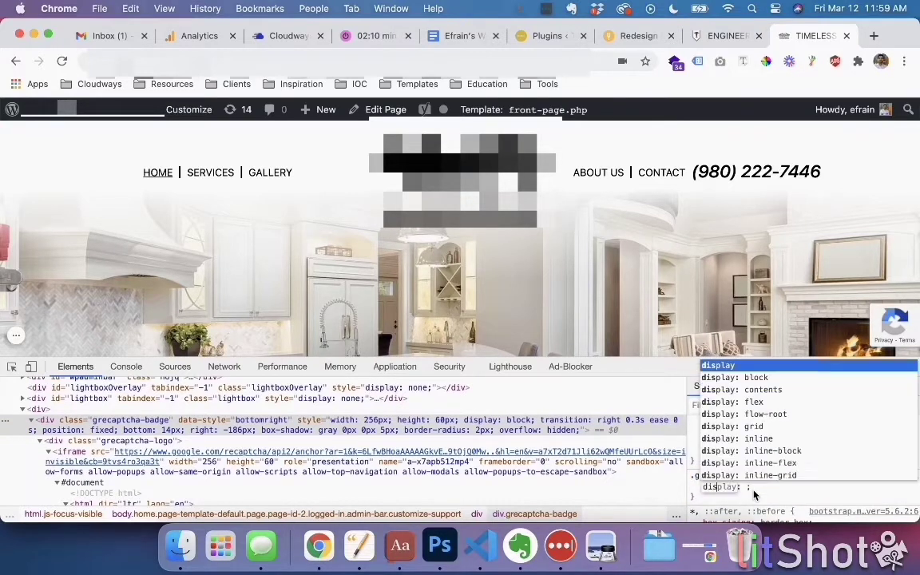
pyautogui.write('none')
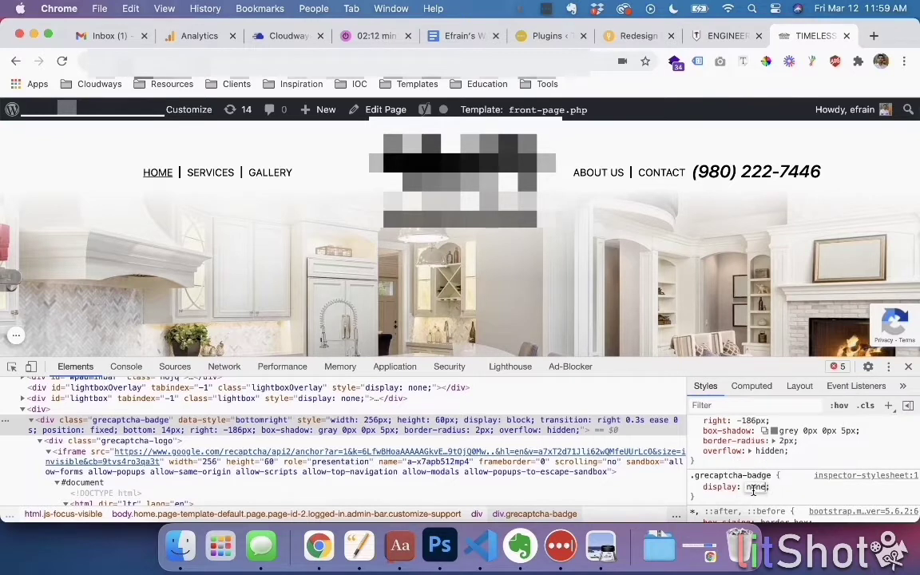
pyautogui.press('Return')
pyautogui.write('important')
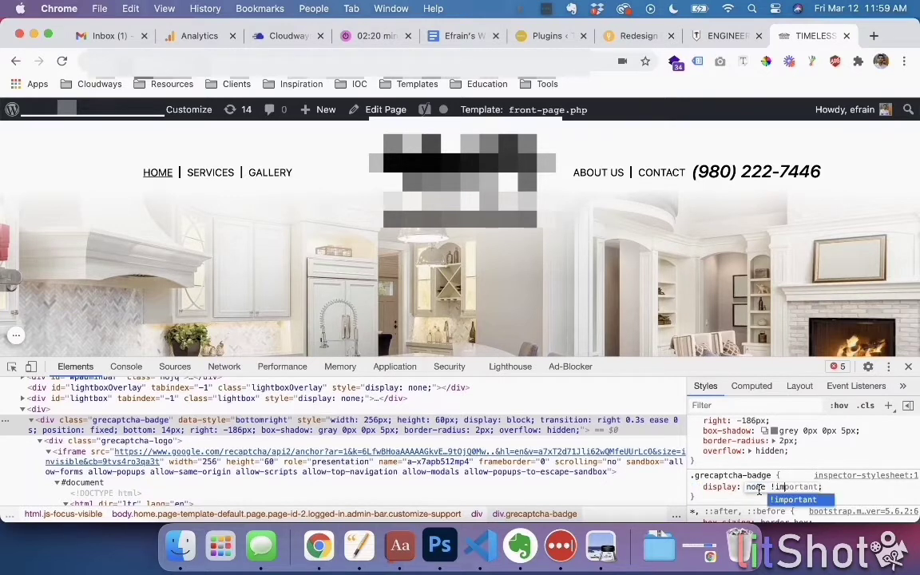
pyautogui.press('Return')
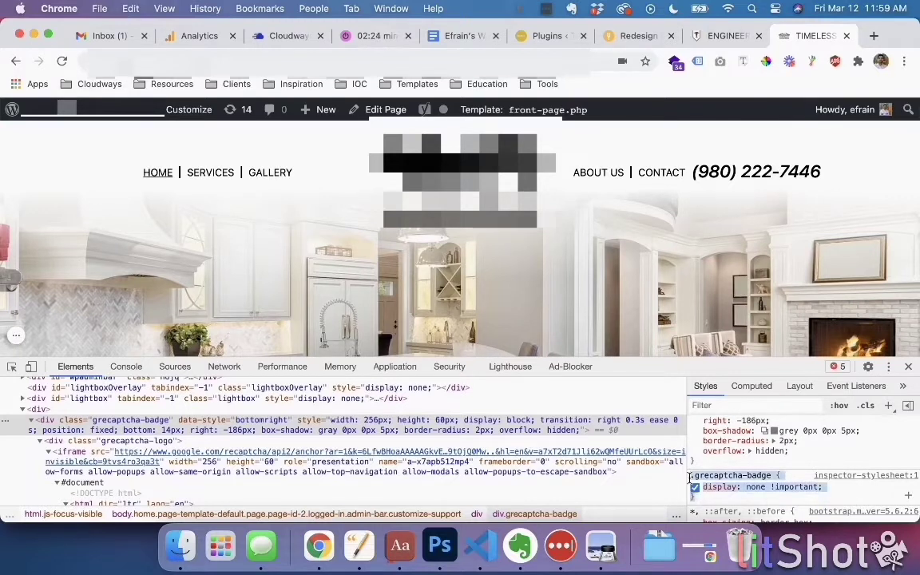
# Head to the site's wp-admin dashboard from the admin bar
pyautogui.press('super+c')
pyautogui.keyDown('super'); pyautogui.click(88, 110); pyautogui.keyUp('super')
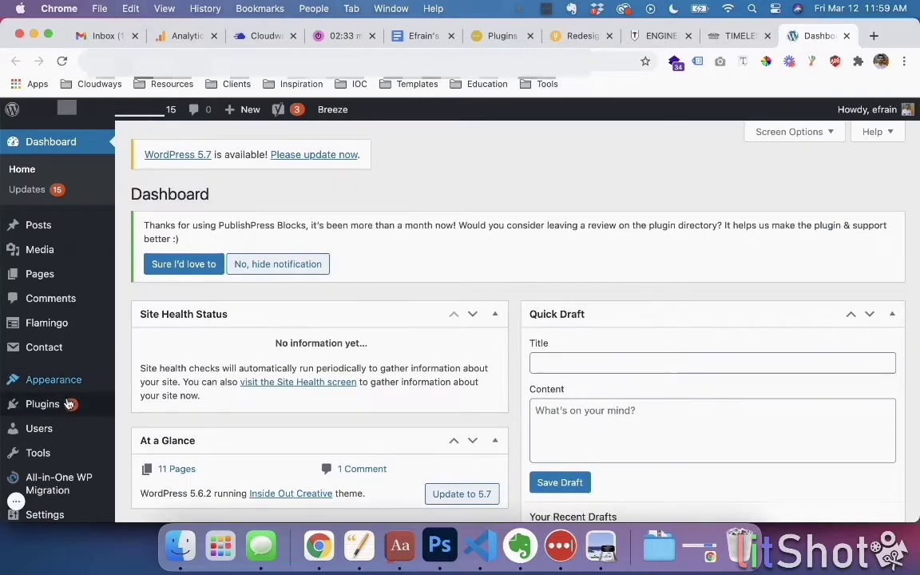
pyautogui.scroll(-3, 68, 403)
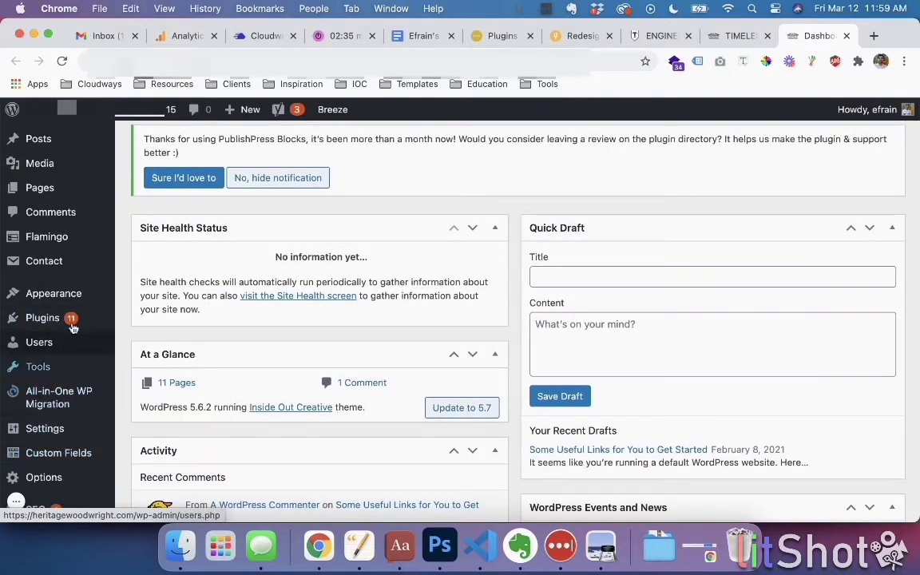
# Open the Theme Editor on the Inside Out Creative theme's style.css
pyautogui.moveTo(54, 293)
pyautogui.click(154, 356)
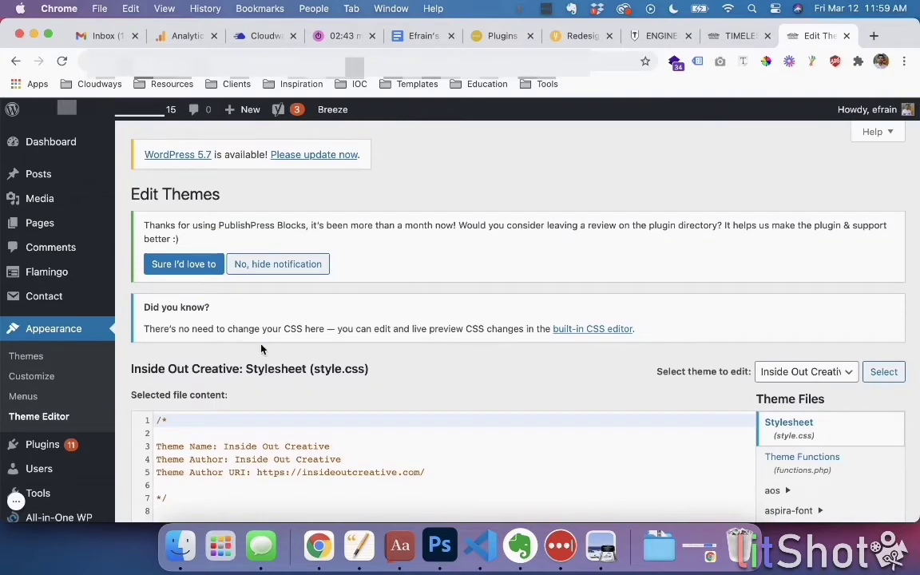
pyautogui.scroll(-4, 426, 306)
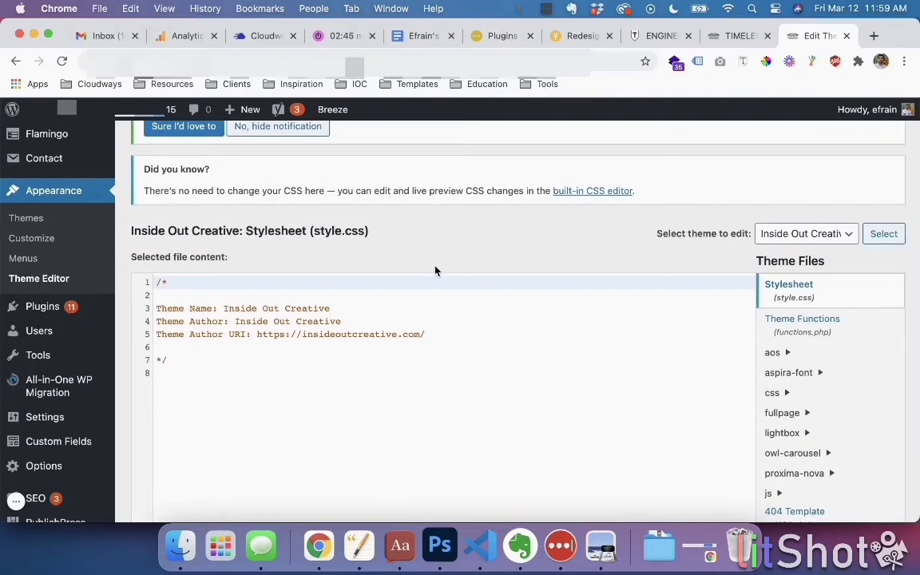
pyautogui.scroll(-2, 437, 269)
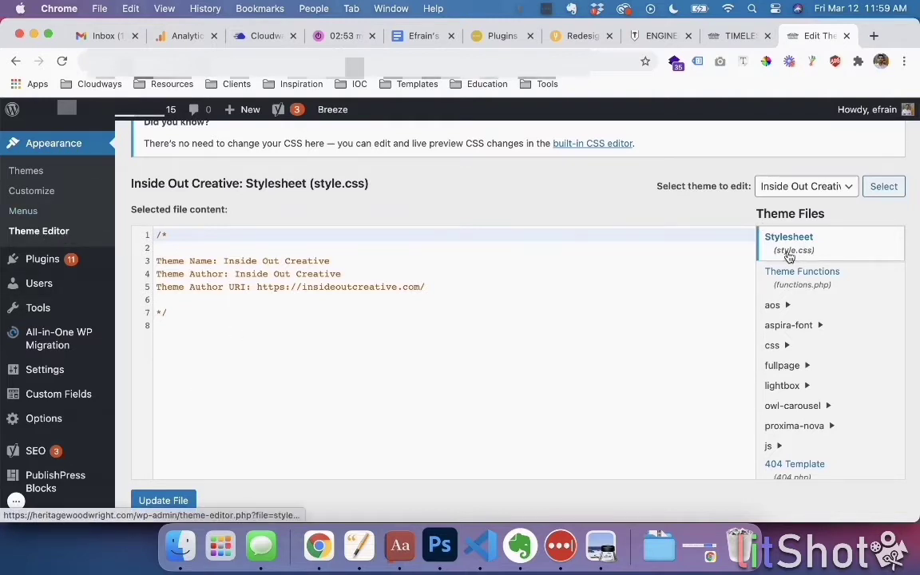
# Paste the .grecaptcha-badge display: none !important rule at the end of style.css, update the file, and return to the site tab
pyautogui.click(215, 349)
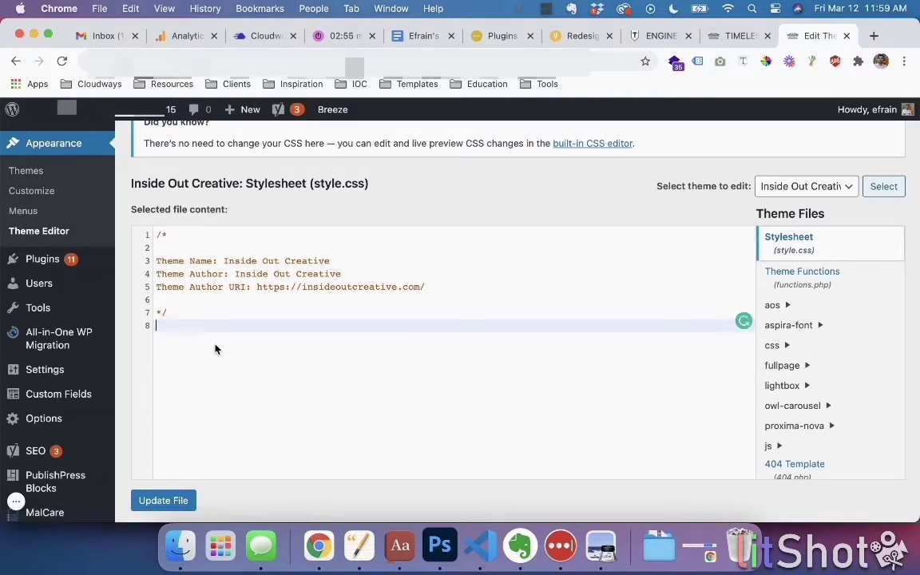
pyautogui.press('super+v')
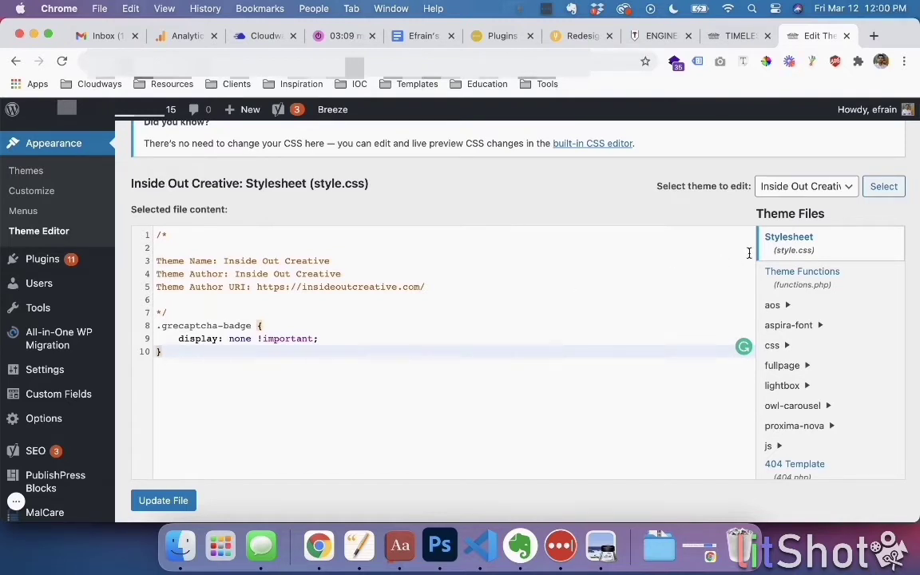
pyautogui.click(168, 501)
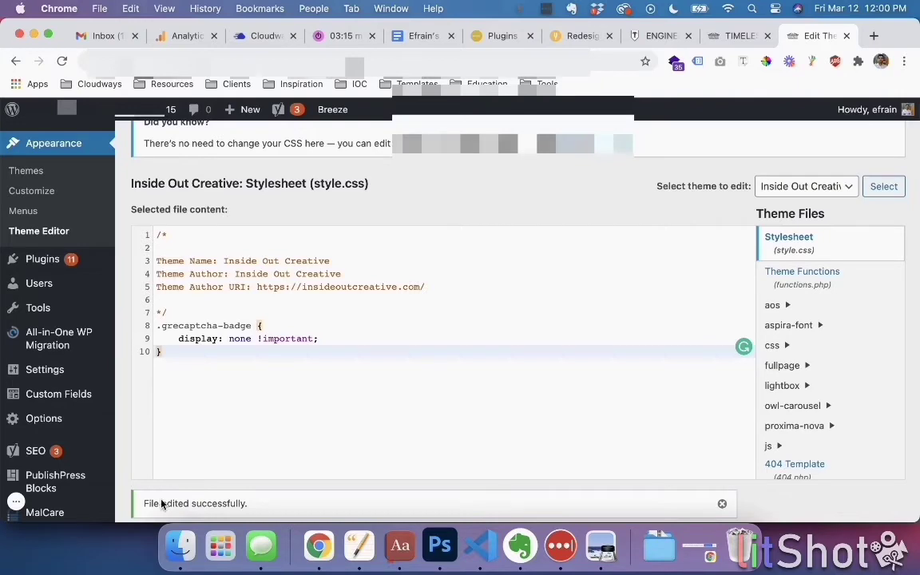
pyautogui.hotkey('ctrl', 'shift', 'Tab')
# Reload the homepage, close DevTools, and confirm the reCAPTCHA badge no longer shows
pyautogui.click(908, 365)
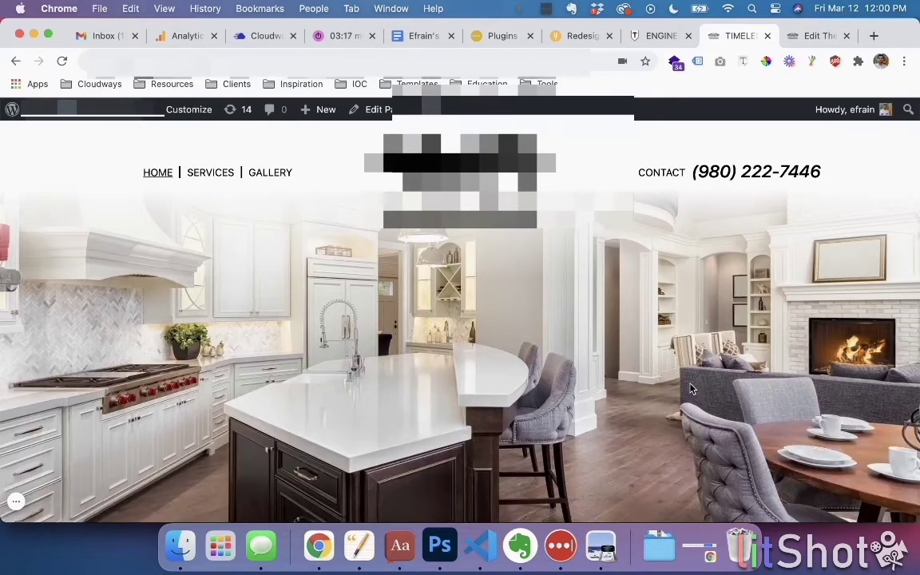
pyautogui.press('super+r')
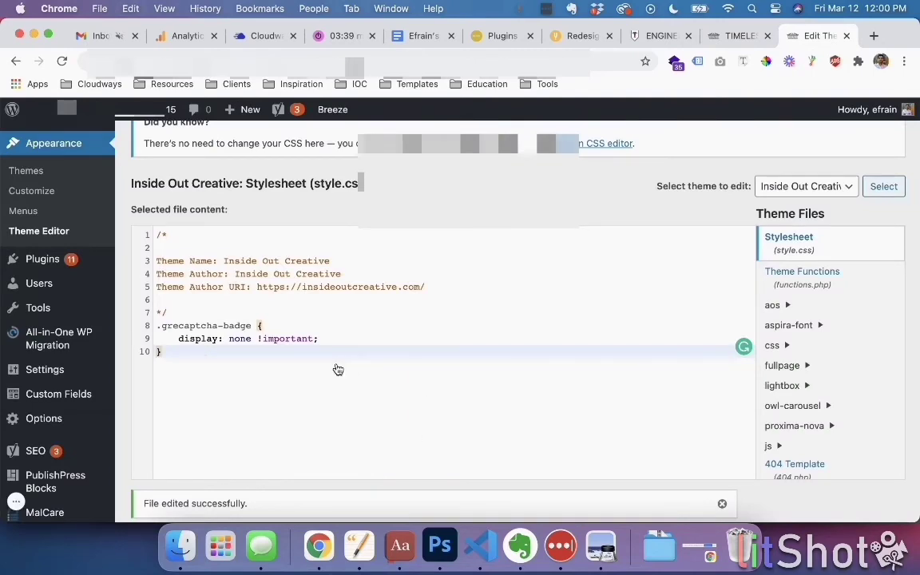
pyautogui.hotkey('ctrl', 'shift', 'Tab')
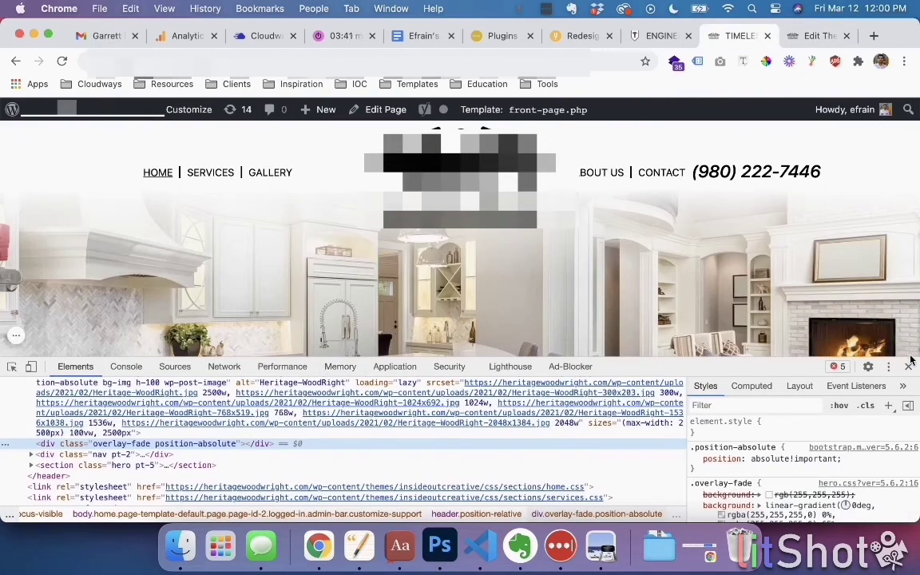
pyautogui.press('super+alt+i')
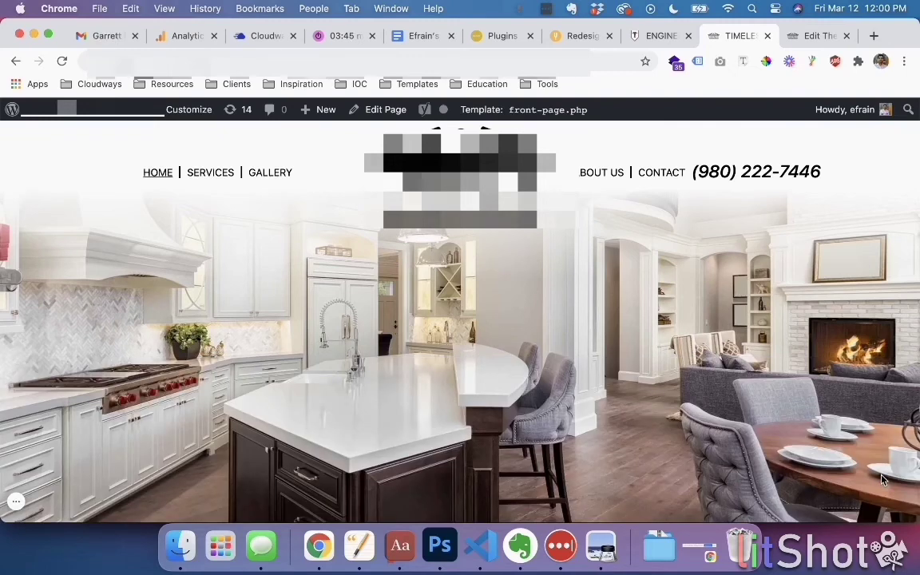
pyautogui.scroll(-6, 687, 445)
pyautogui.scroll(3, 687, 446)
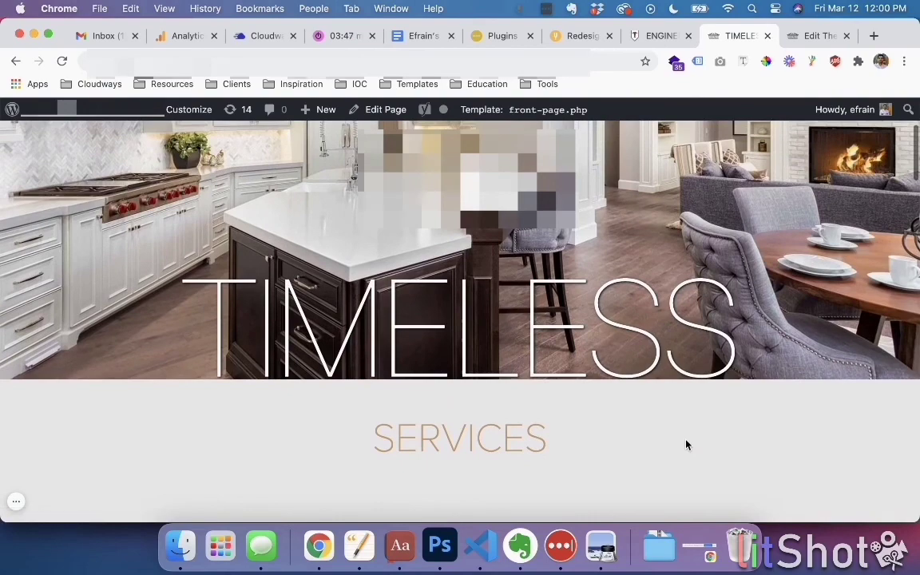
pyautogui.scroll(5, 687, 445)
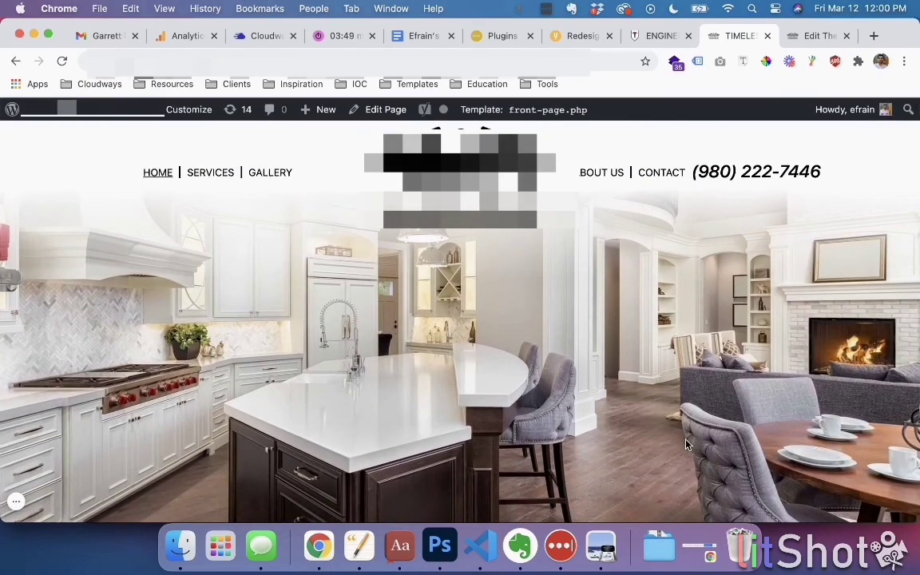